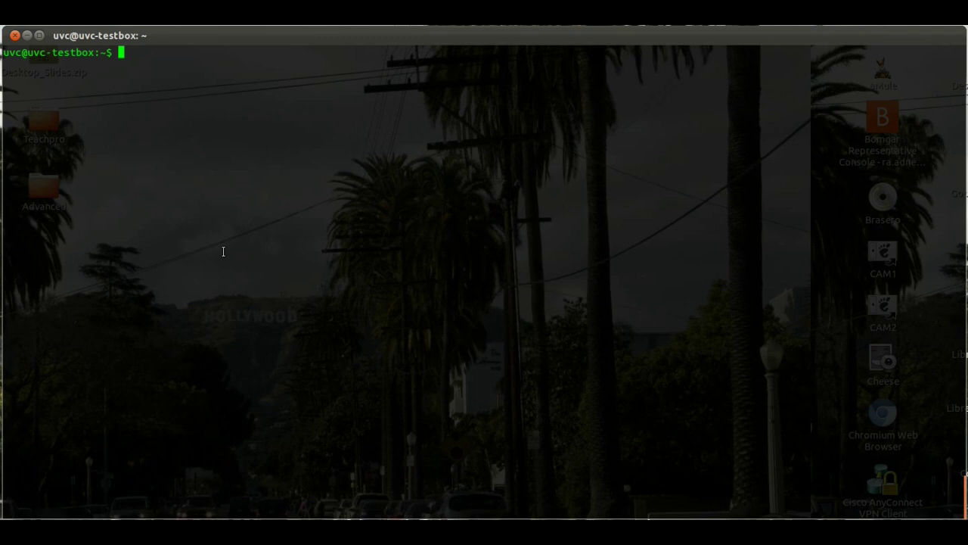
Open /etc/privoxy/config in nano and page down to the FORWARDING section's examples.
key("Up")
key("Up")
key("Return")
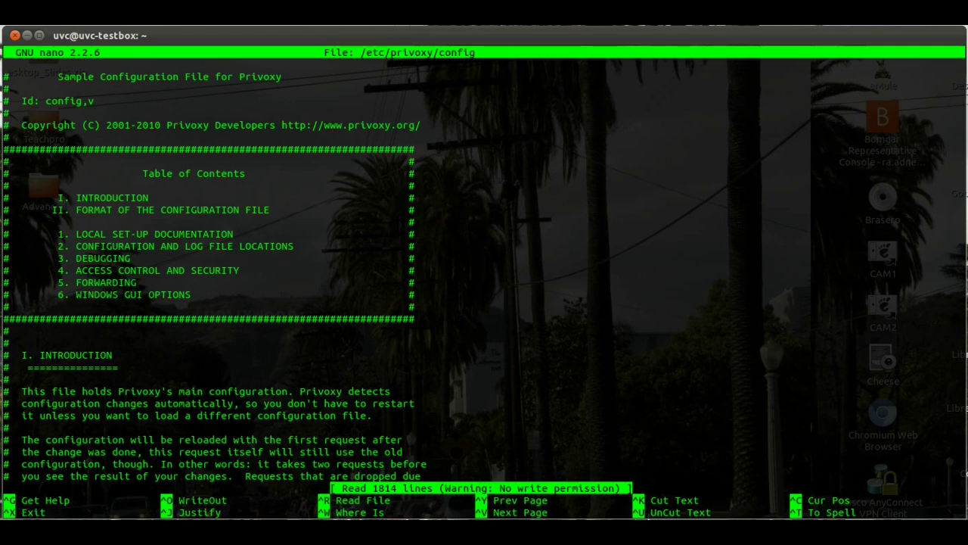
key("Page_Down")
key("Page_Down")
key("Page_Down")
key("Page_Down")
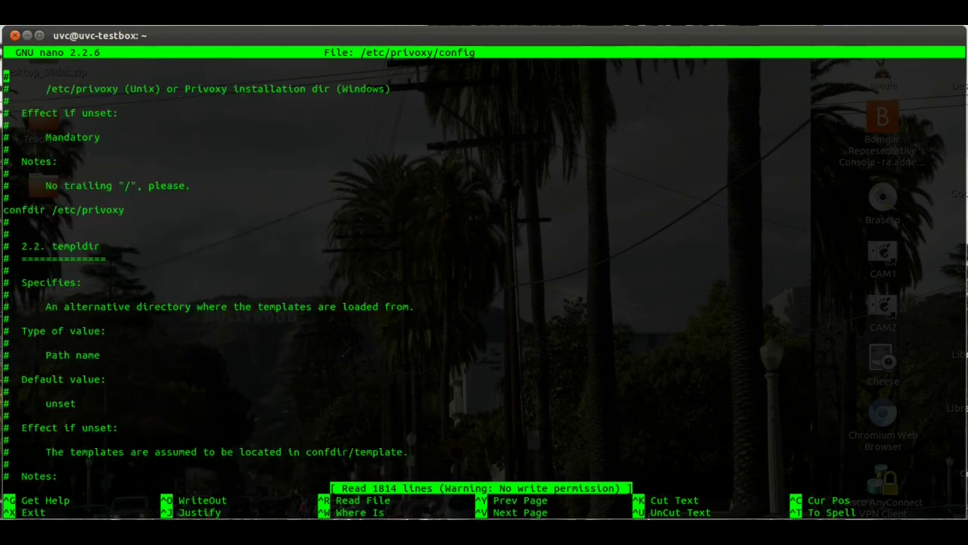
key("Page_Down")
key("Page_Down")
key("Page_Down")
key("Page_Down")
key("Page_Down")
key("Page_Down")
key("Page_Down")
key("Page_Down")
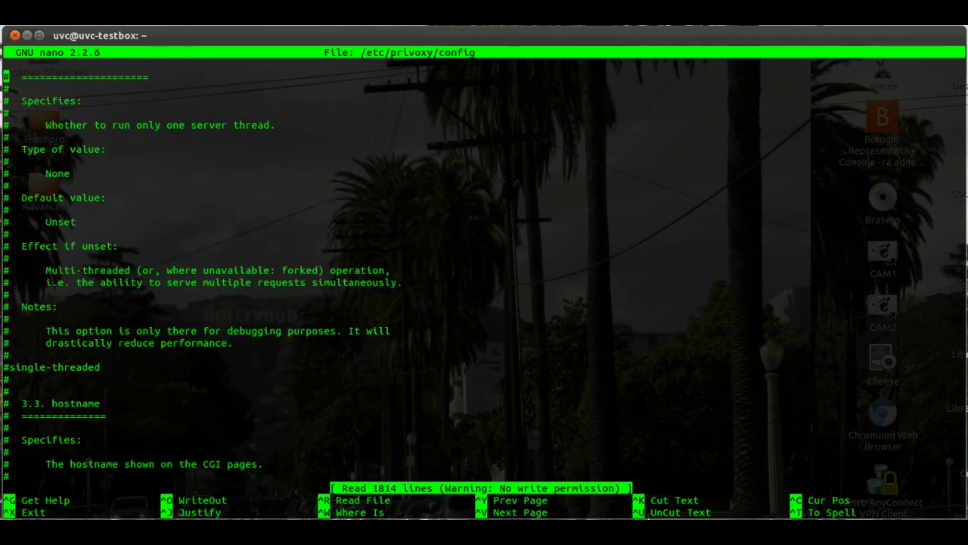
key("Page_Down")
key("Page_Down")
key("Page_Down")
key("Page_Down")
key("Page_Down")
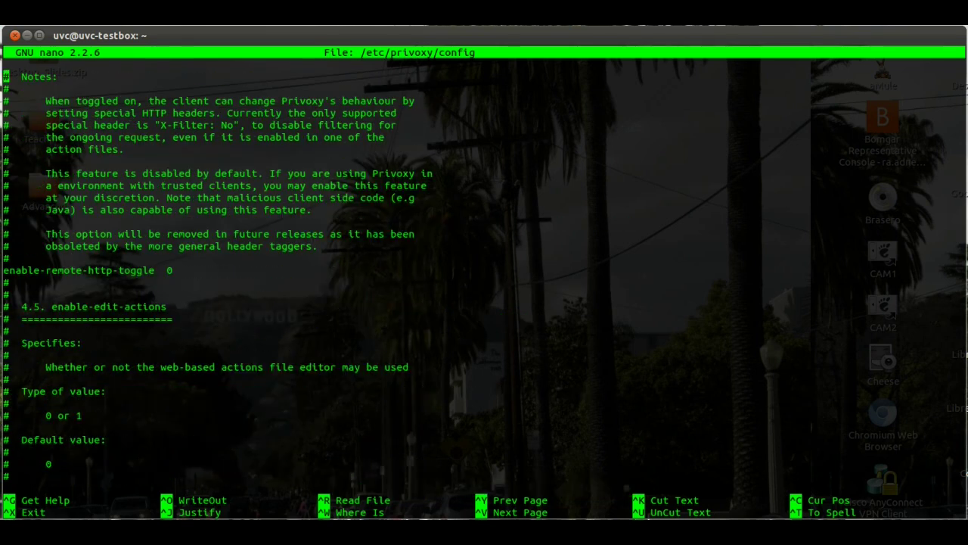
key("Page_Down")
key("Page_Down")
key("Page_Down")
key("Page_Down")
key("Page_Down")
key("Page_Down")
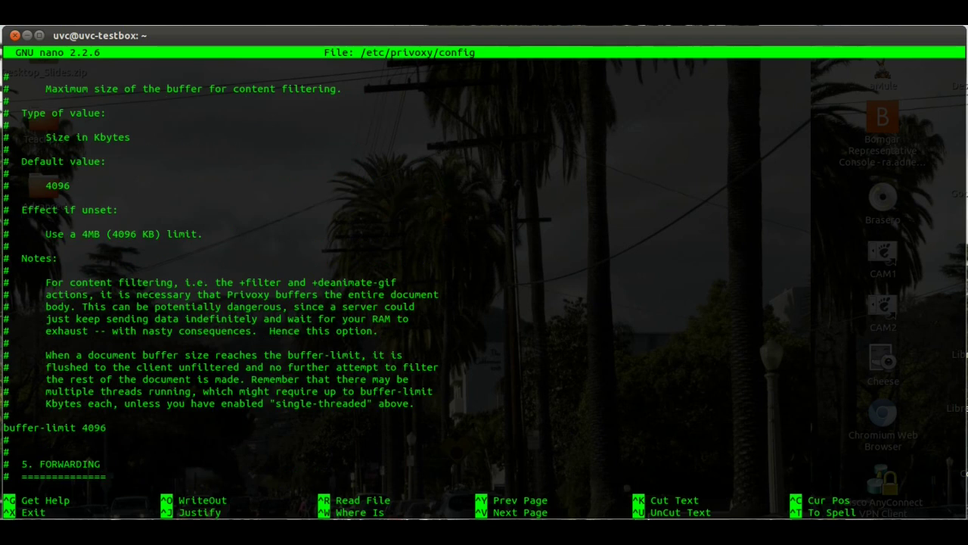
key("Page_Down")
key("Page_Down")
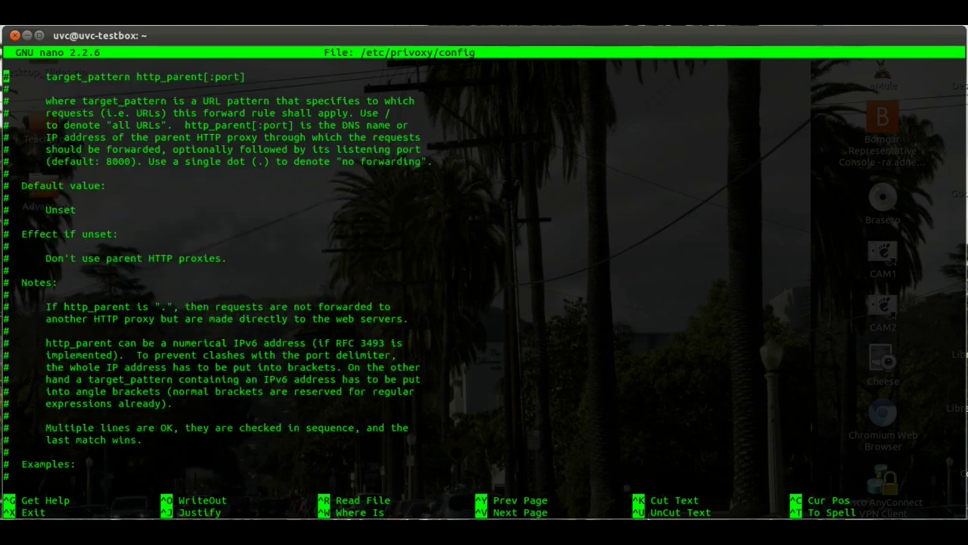
key("Page_Down")
key("Down")
key("Down")
key("Down")
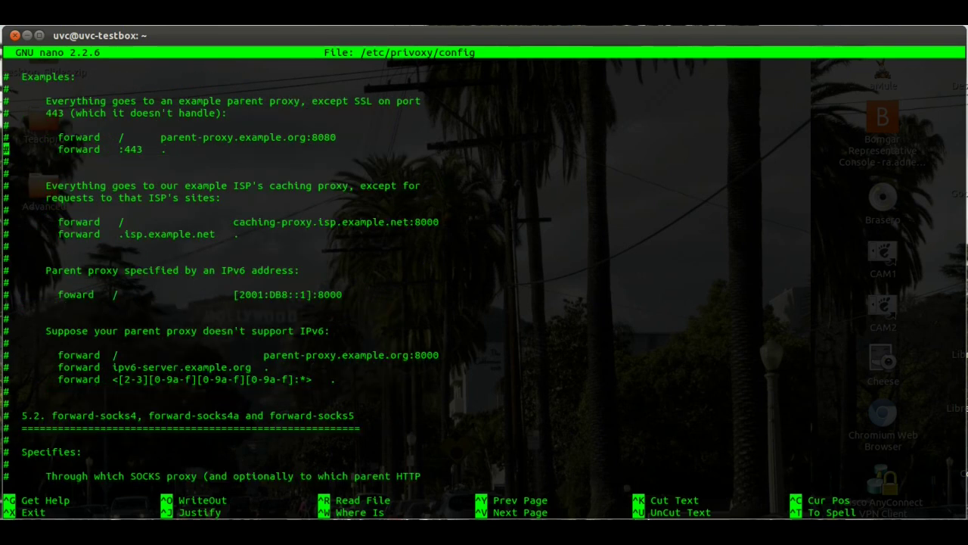
Insert 'forward / 192.168.0.208:8123' on a new line below the first forward example.
key("Down")
key("Down")
key("Down")
key("Down")
key("Down")
key("Down")
key("Down")
key("Up")
key("Up")
key("Up")
key("Up")
key("Up")
key("Up")
key("Return")
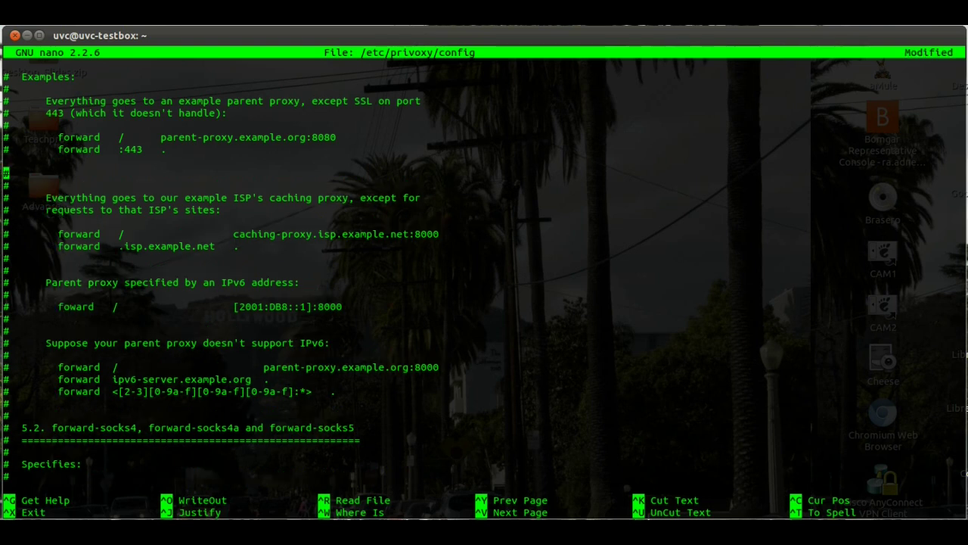
key("Up")
type("forw")
type("ard")
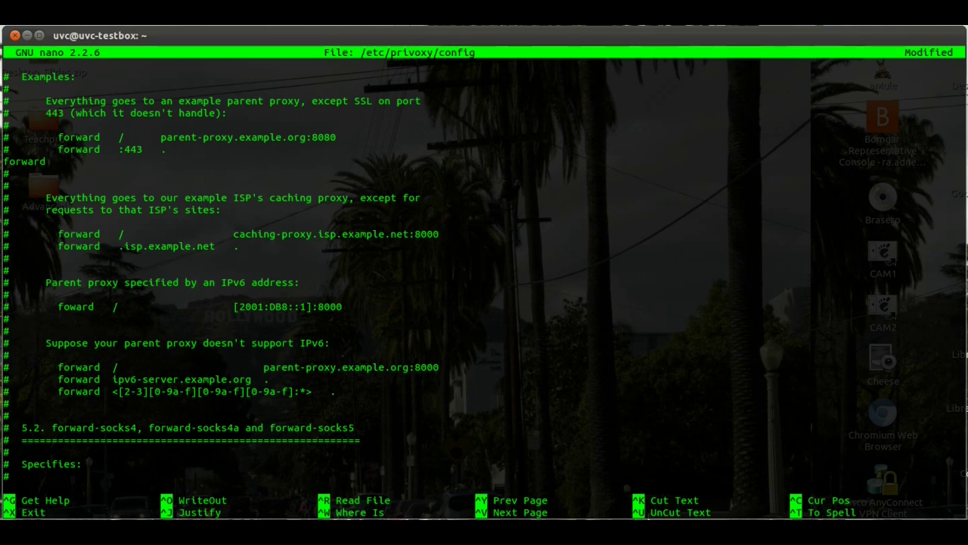
type(" /")
type(" 192.1")
type("68.0.2")
type("08:")
type("8123")
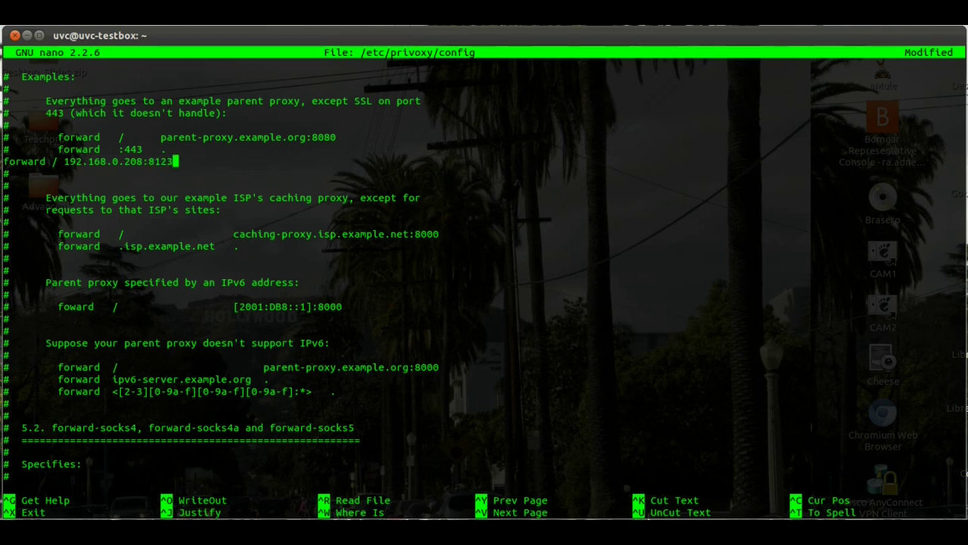
Try to save the config, which is denied for lack of permission, and begin exiting.
key("ctrl+x")
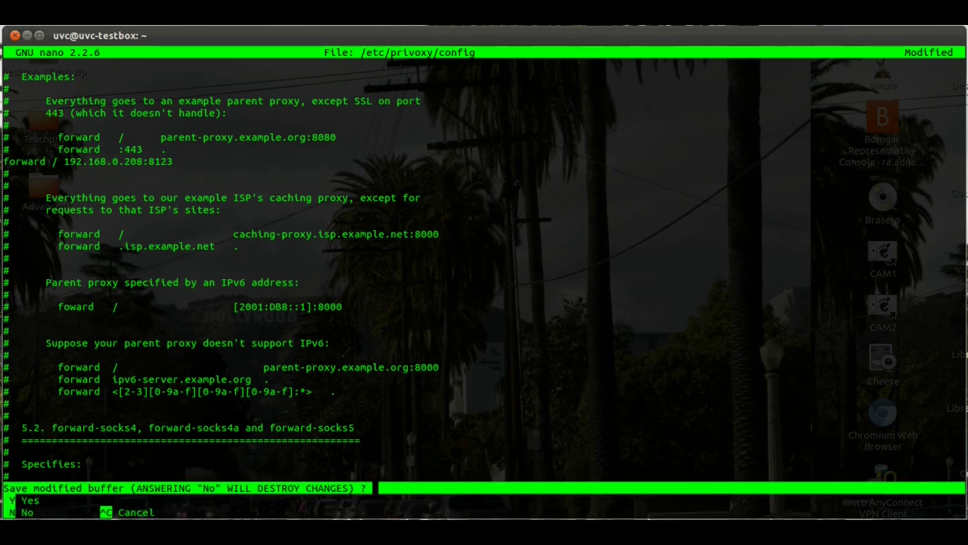
key("y")
key("Return")
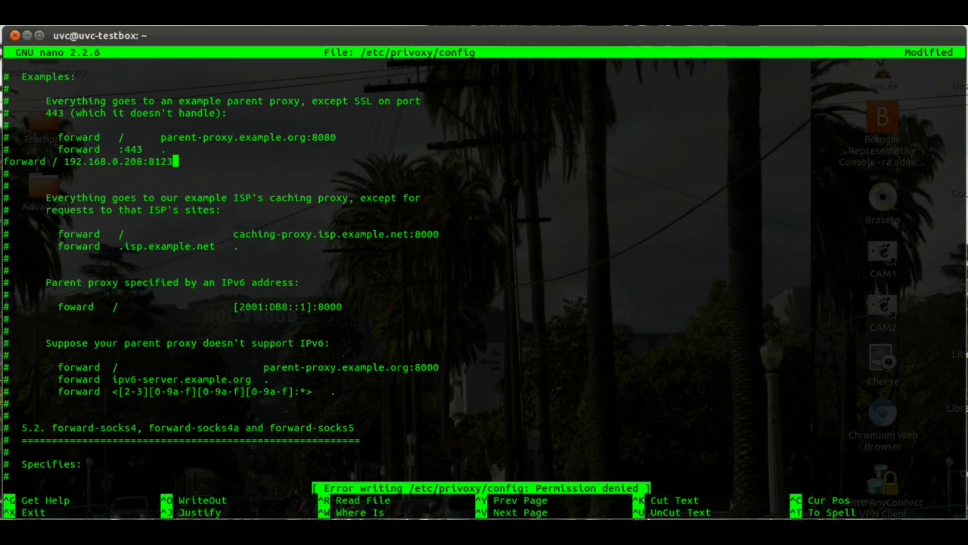
key("ctrl+x")
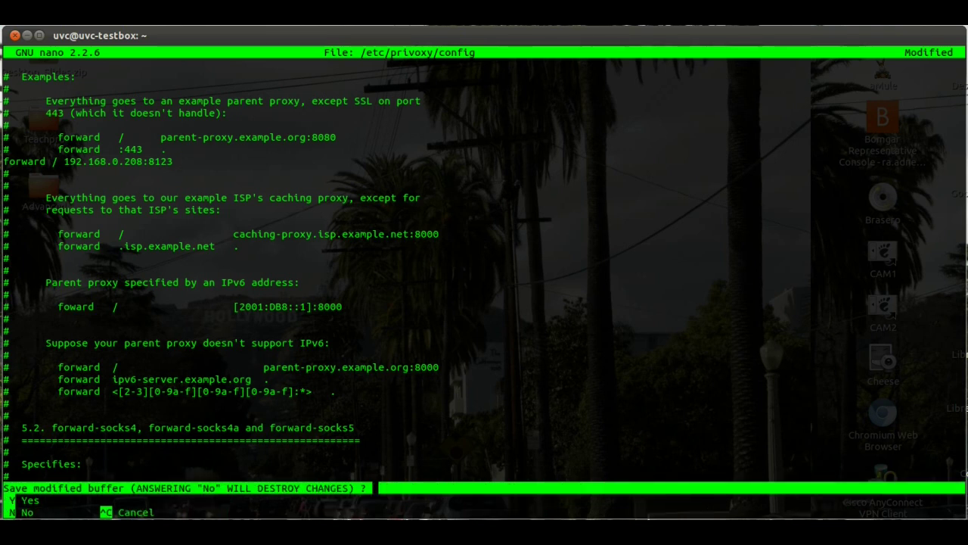
Discard the unsaved edit and reopen /etc/privoxy/config in nano with sudo.
key("n")
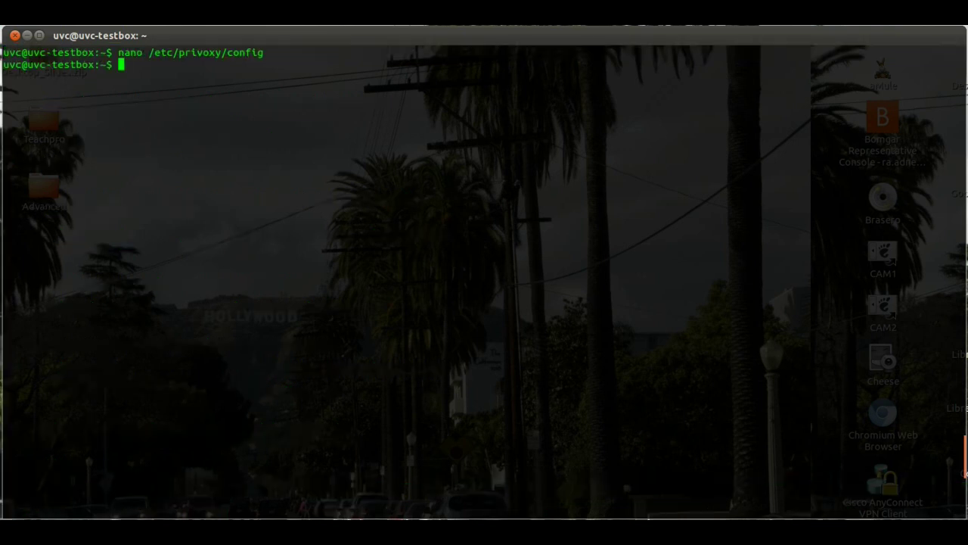
key("Up")
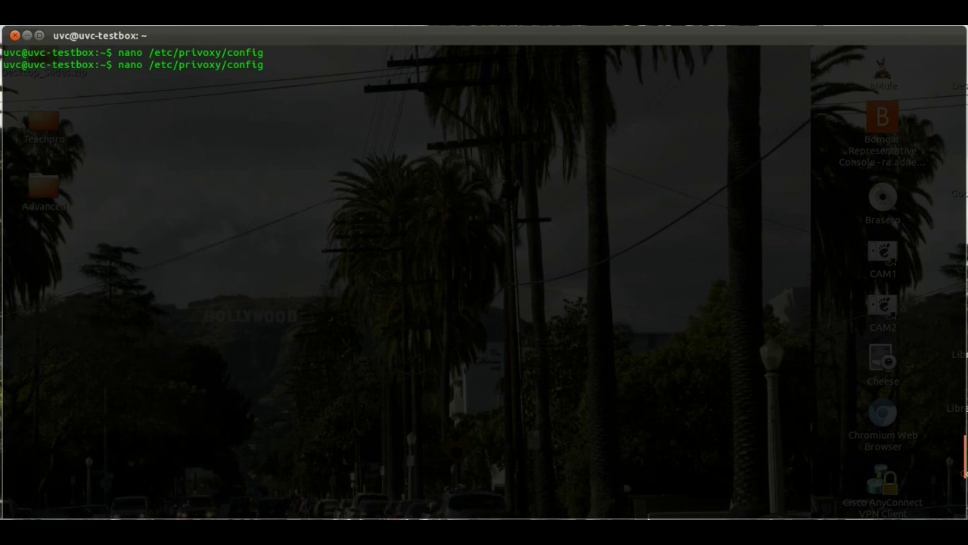
key("Home")
type("sudo")
key("Return")
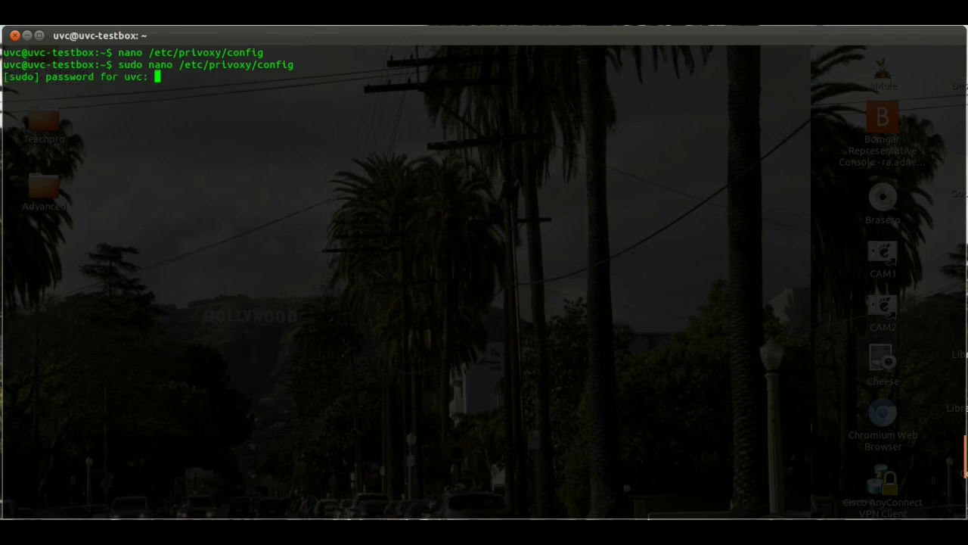
key("Return")
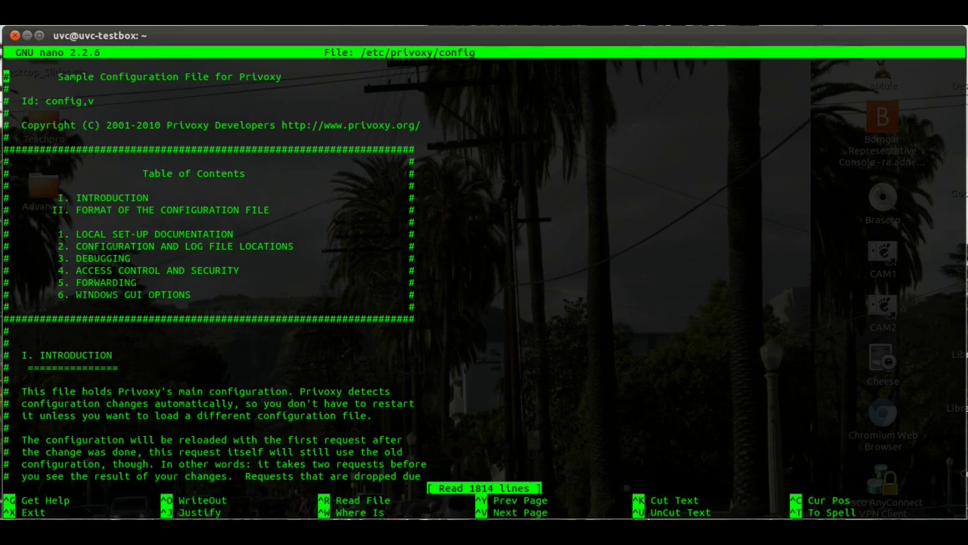
Page down through the config to the forwarding examples.
key("ctrl+v")
key("ctrl+v")
key("ctrl+v")
key("ctrl+v")
key("ctrl+v")
key("ctrl+v")
key("ctrl+v")
key("ctrl+v")
key("ctrl+v")
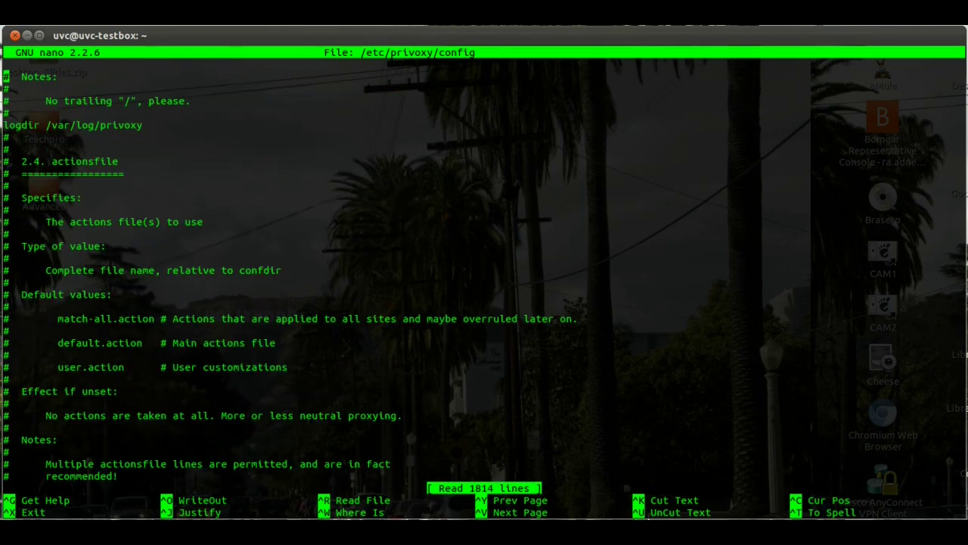
key("ctrl+v")
key("ctrl+v")
key("ctrl+v")
key("ctrl+v")
key("ctrl+v")
key("ctrl+v")
key("ctrl+v")
key("ctrl+v")
key("ctrl+v")
key("ctrl+v")
key("ctrl+v")
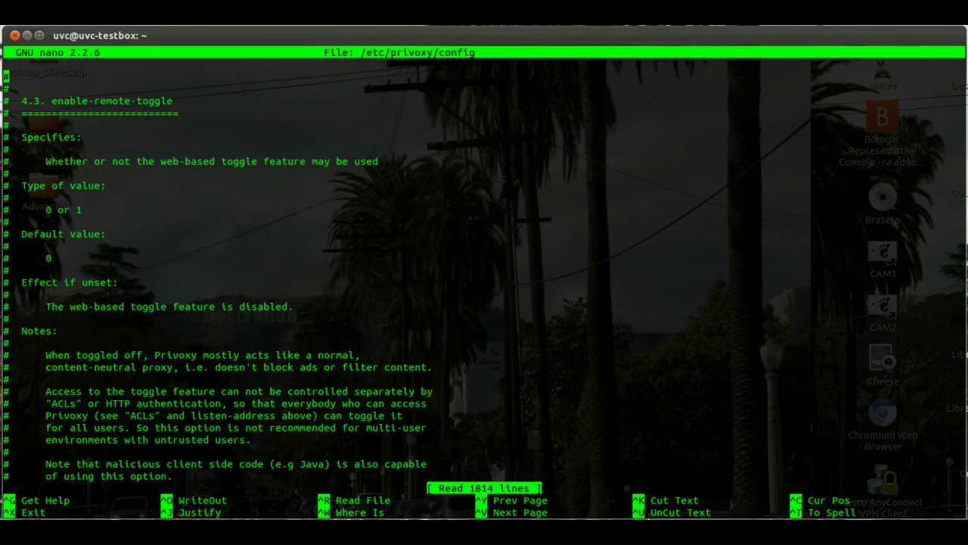
key("ctrl+v")
key("ctrl+v")
key("ctrl+v")
key("ctrl+v")
key("ctrl+v")
key("ctrl+v")
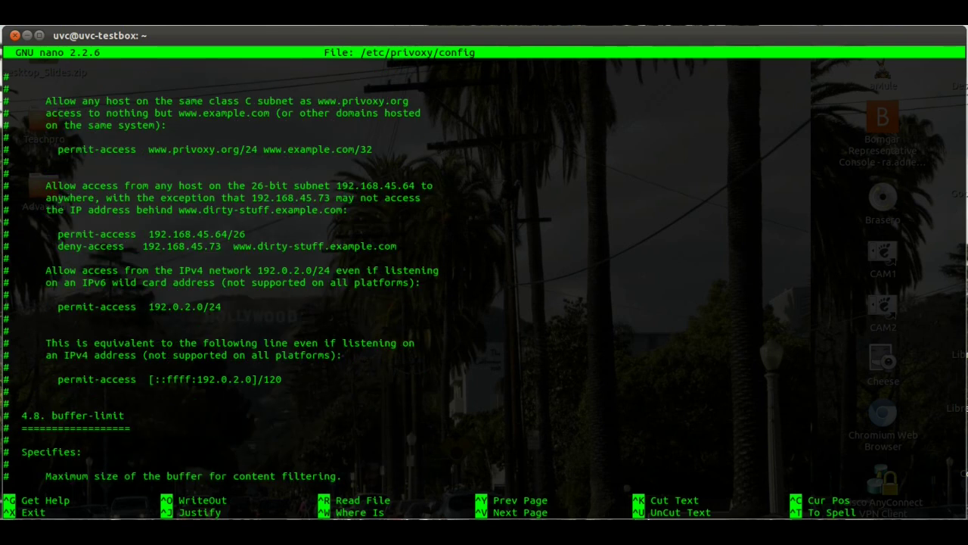
key("ctrl+v")
key("ctrl+v")
key("ctrl+v")
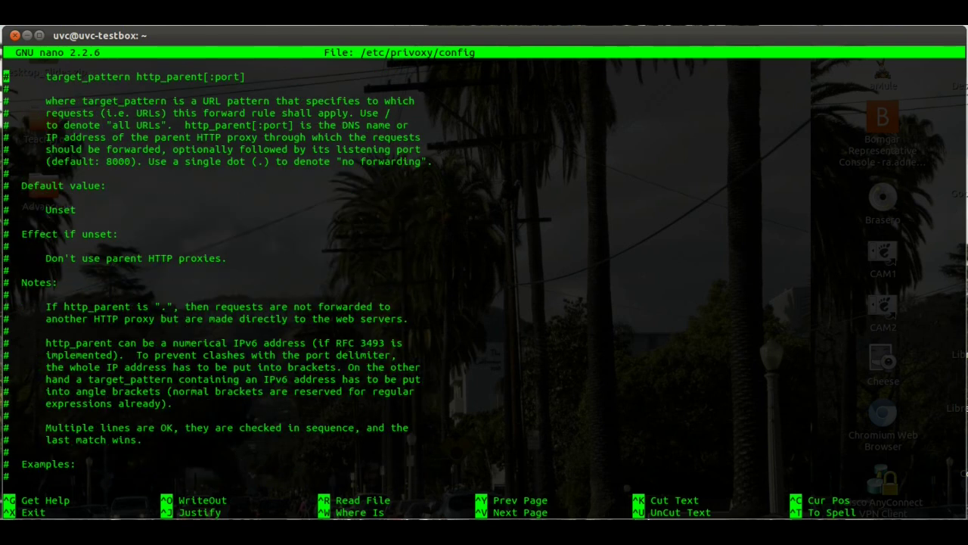
key("ctrl+v")
Add 'forward / 192.168.0.208:8123' on a new line below the example forward rules.
key("Down")
key("Down")
key("Down")
key("Down")
key("Down")
key("Down")
key("Return")
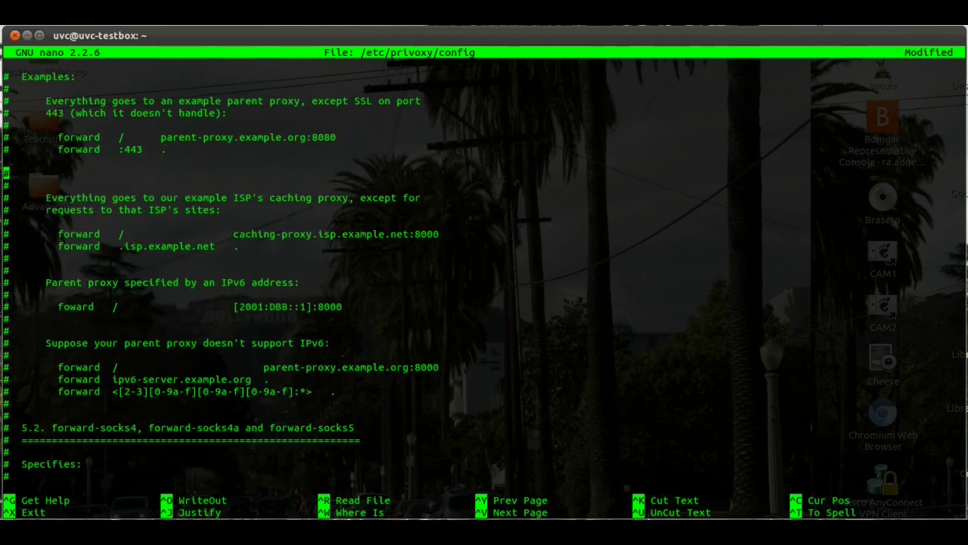
key("Up")
type("forward ")
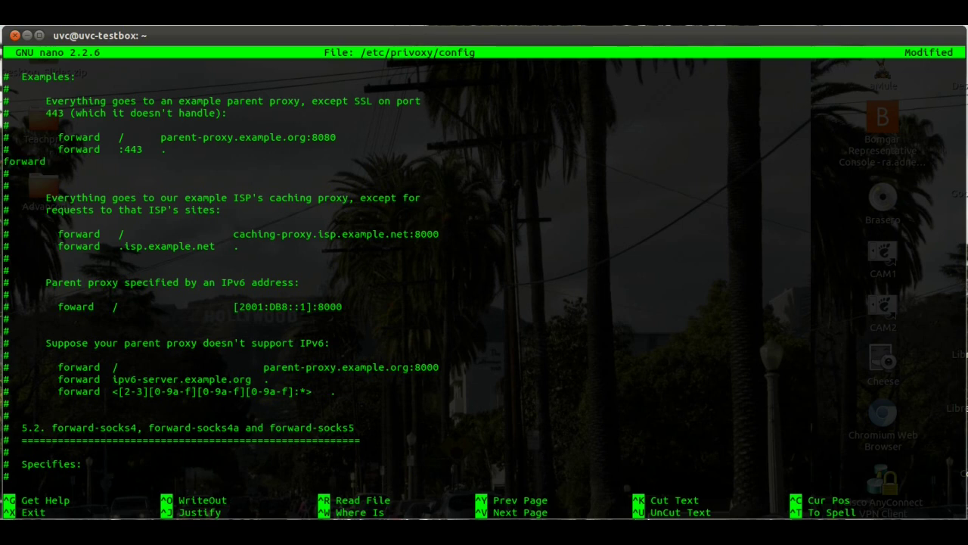
type("/ 192.168")
type(".0.208:8")
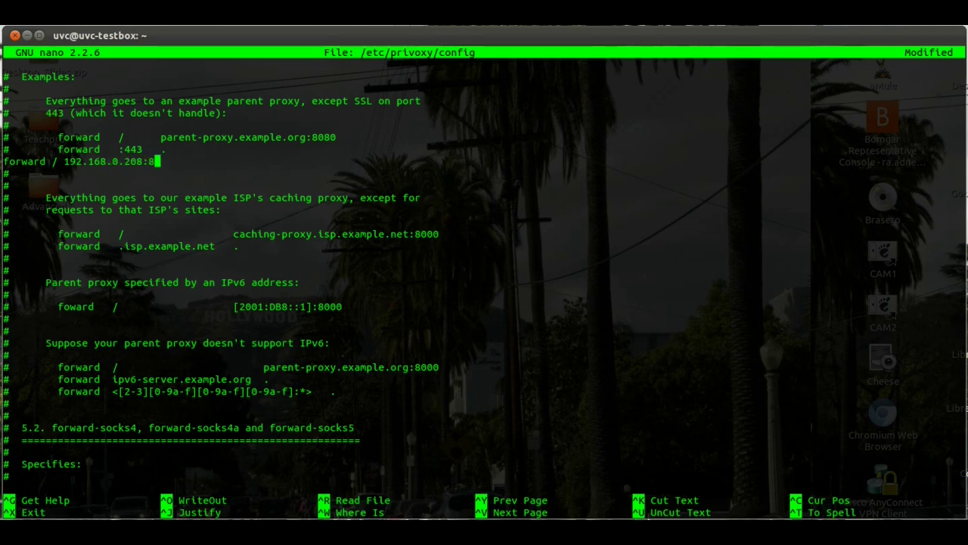
type("123")
key("ctrl+x")
Save the config and run /etc/init.d/privoxy restart, which fails without privileges.
key("y")
key("Return")
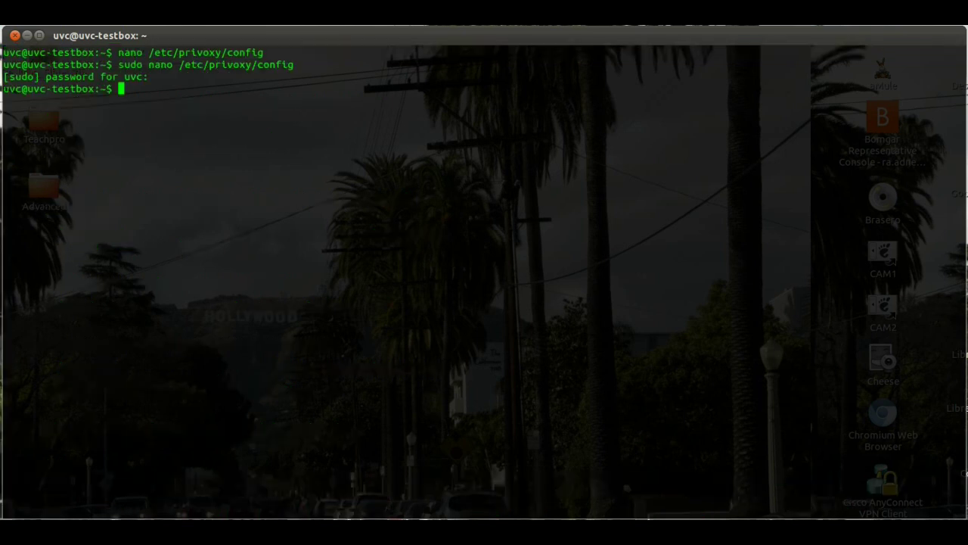
type("/etc/i")
type("nit.d/")
type("pr")
key("Tab")
type("re")
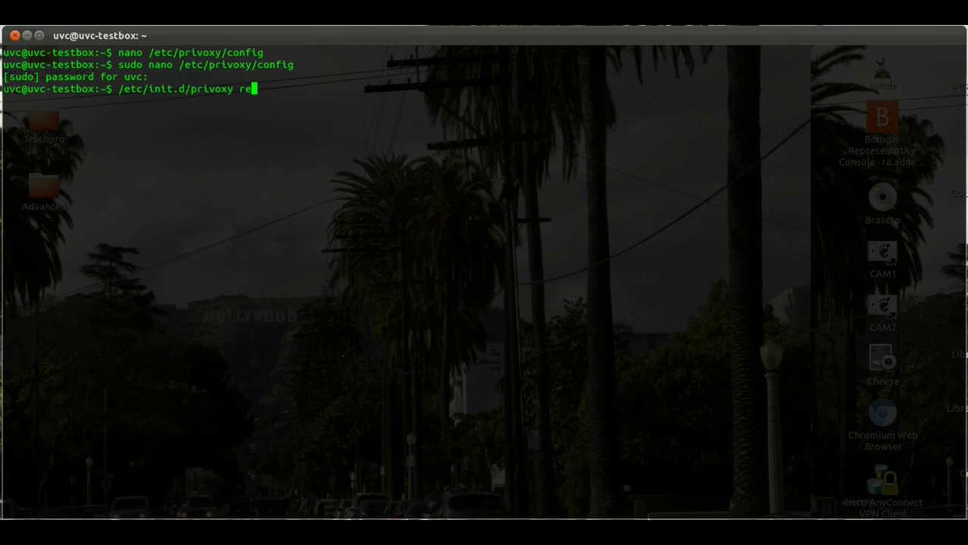
type("start")
key("Return")
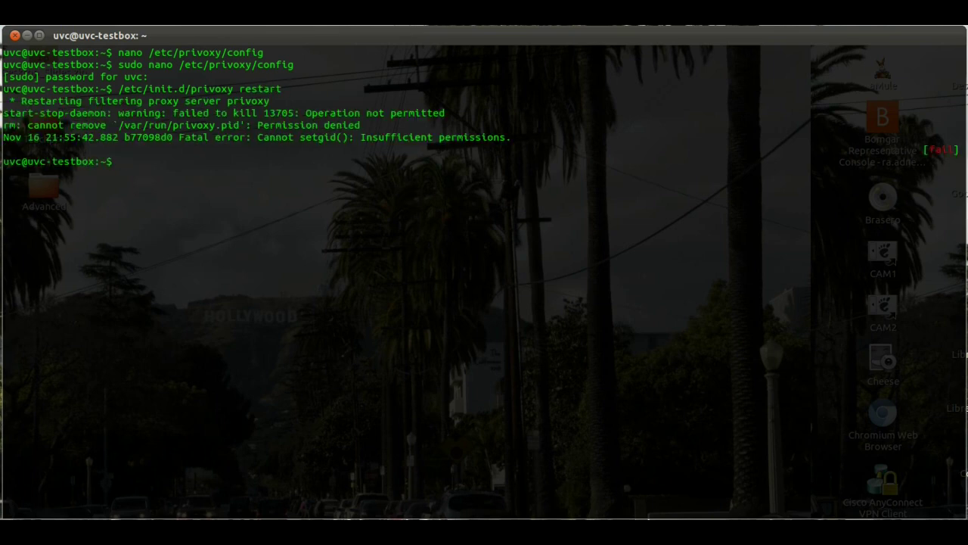
Rerun the Privoxy restart command with sudo so it reports OK.
key("Up")
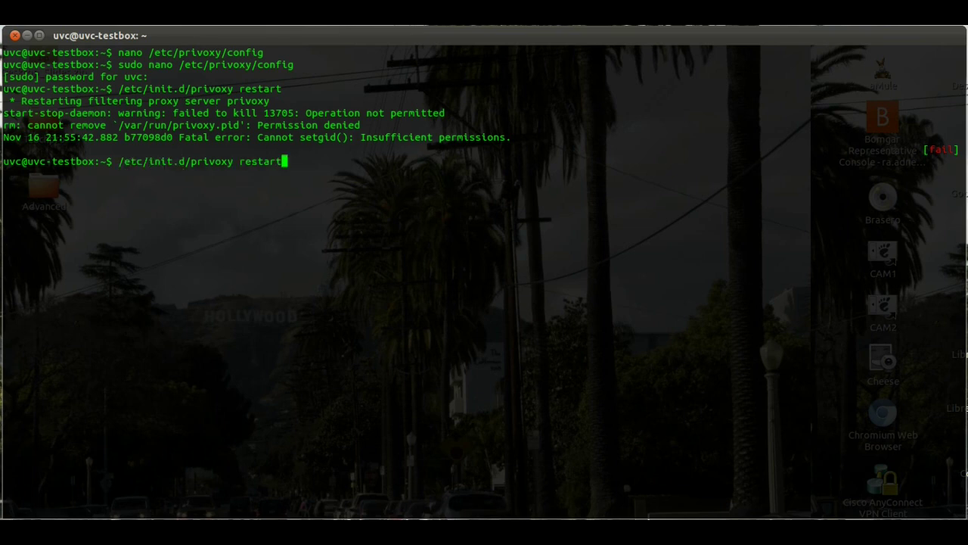
key("Home")
type("sudo")
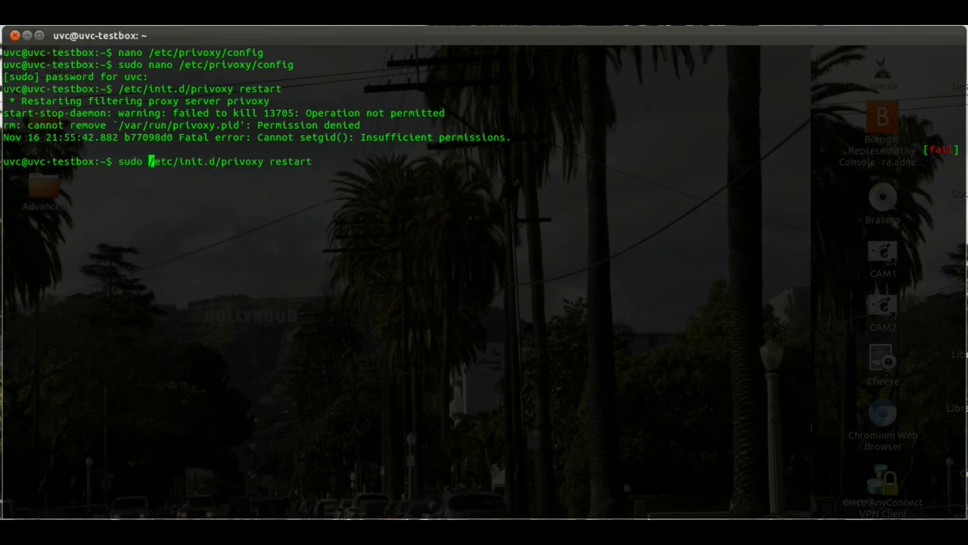
key("Return")
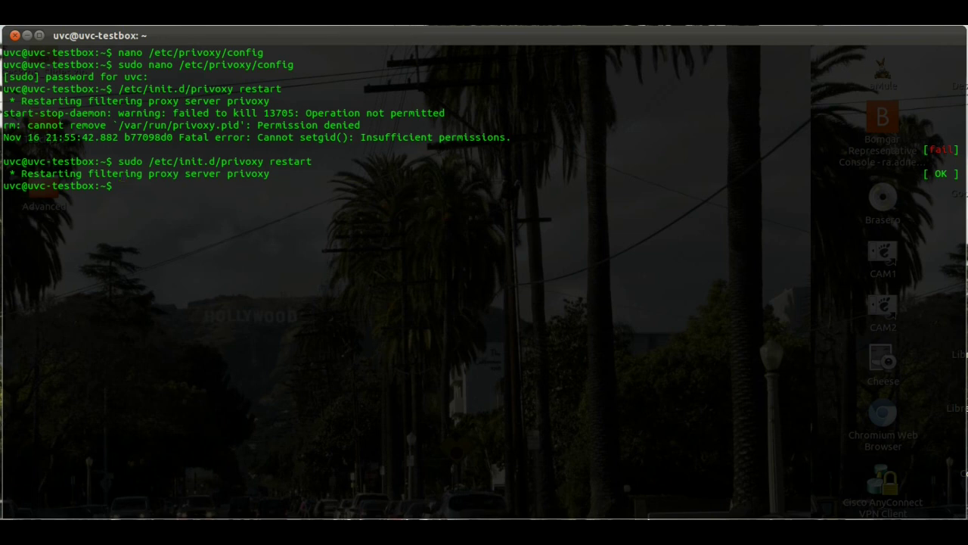
Launch Chromium and check Under the Hood proxy settings show 192.168.0.208 port 8118.
left_click(8, 428)
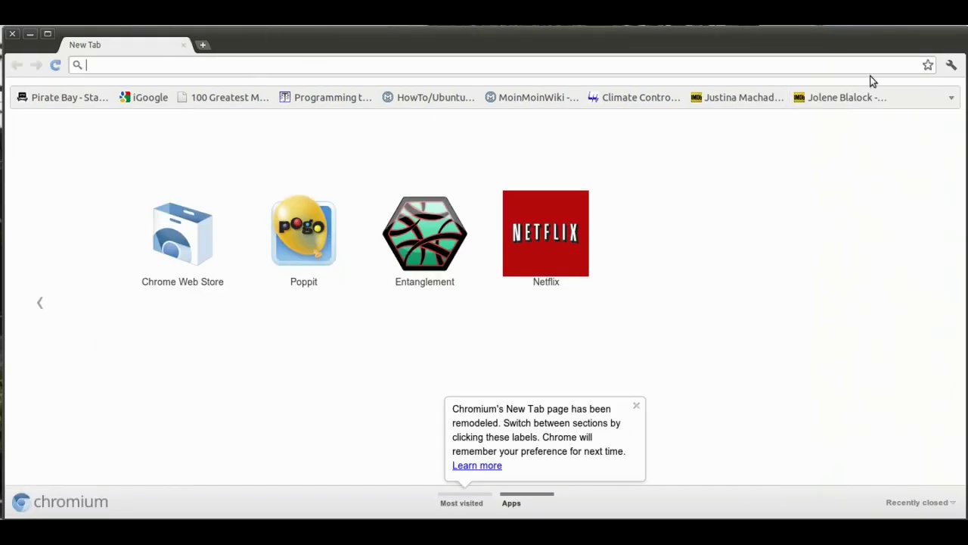
left_click(950, 65)
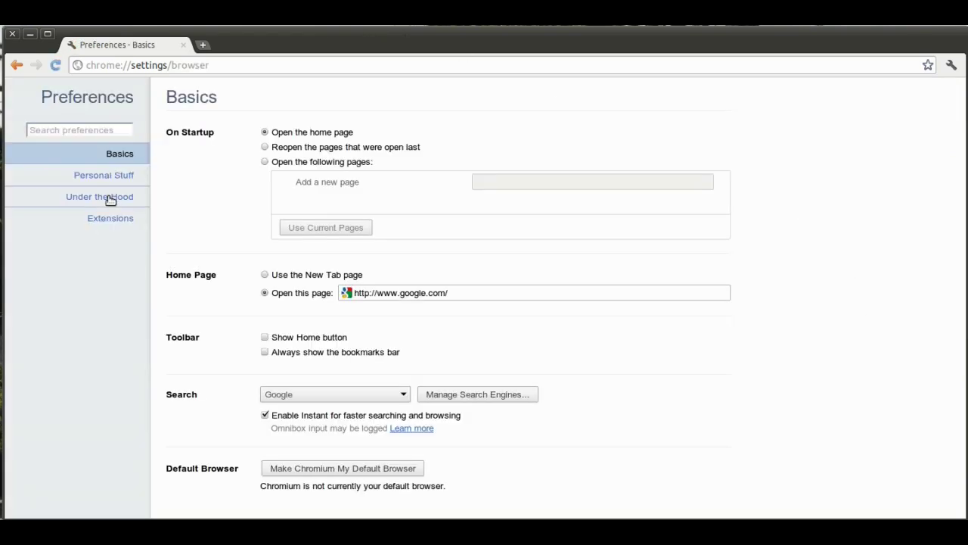
left_click(110, 197)
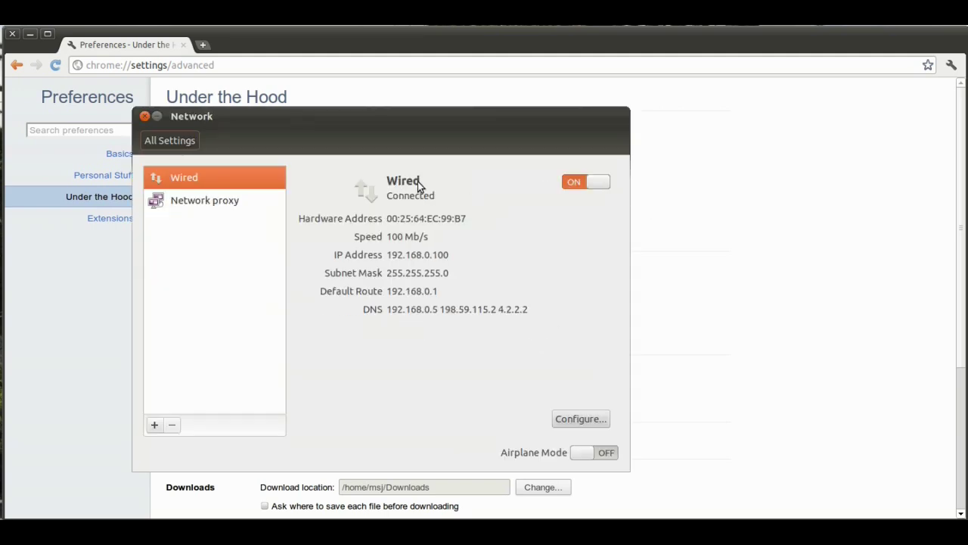
left_click(188, 201)
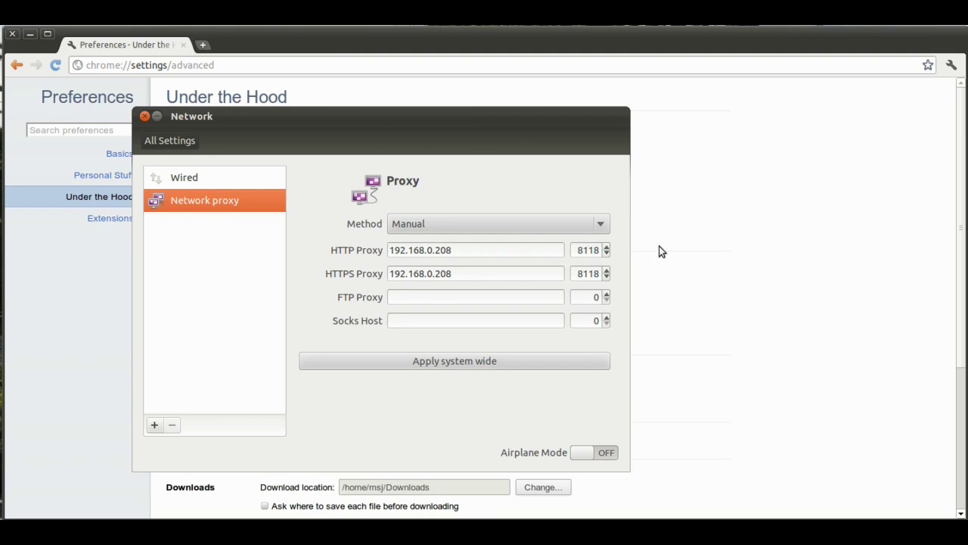
left_click(145, 117)
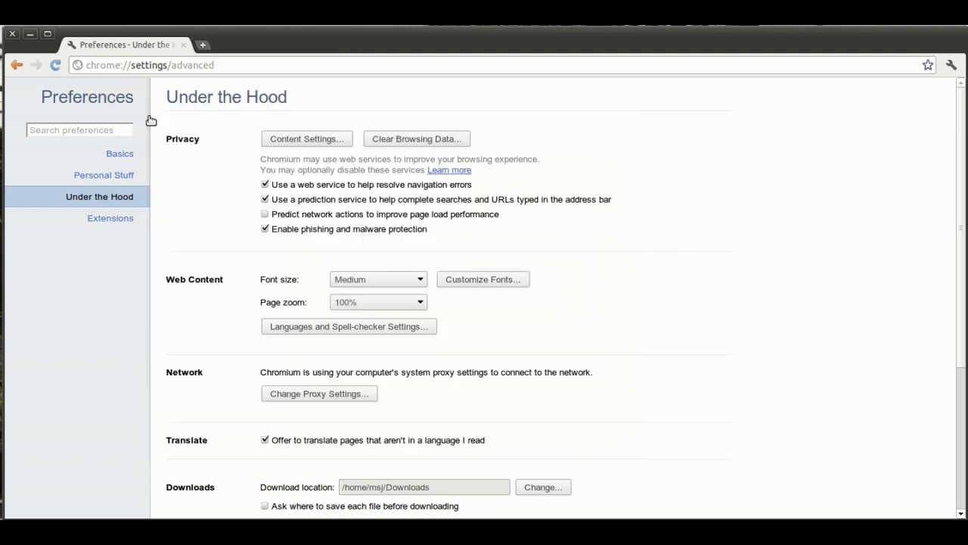
left_click(202, 65)
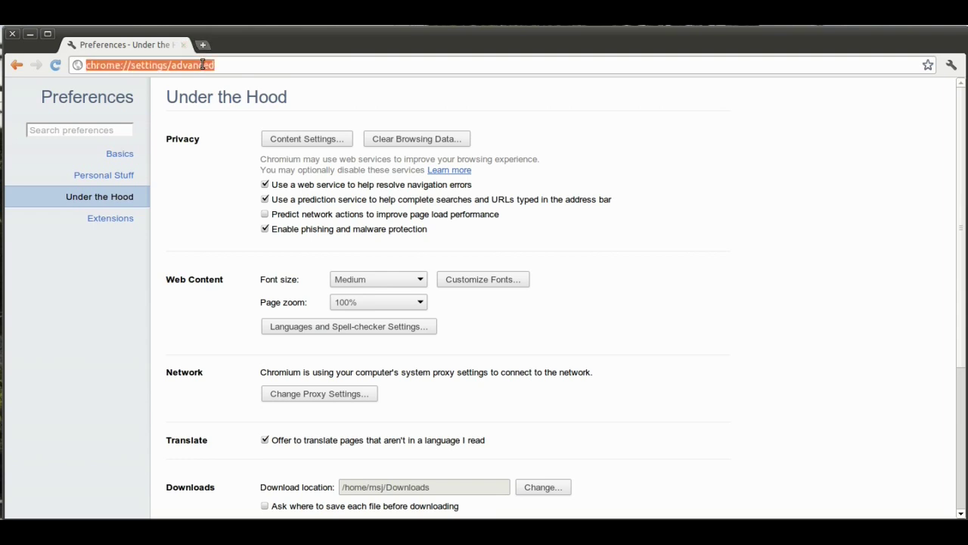
type("http://www.advertising.com/")
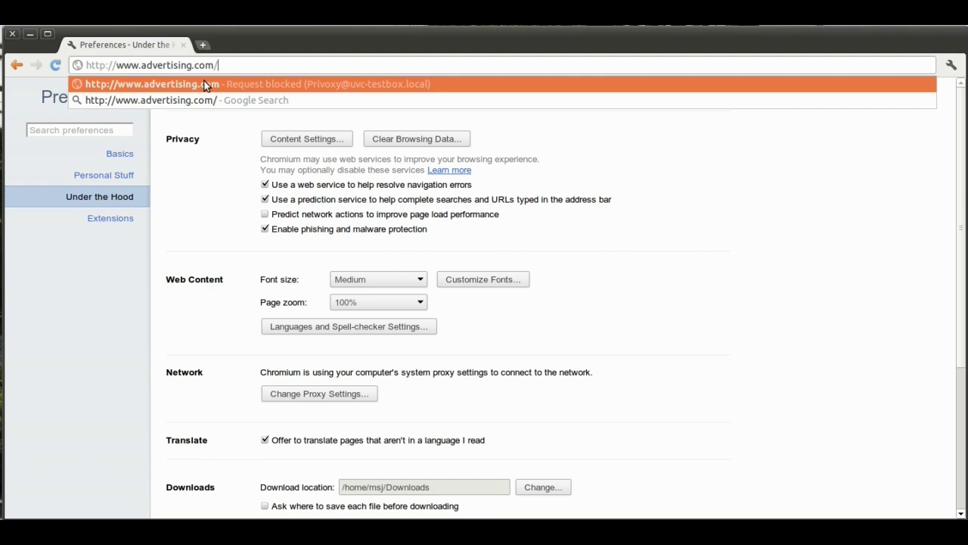
left_click(205, 84)
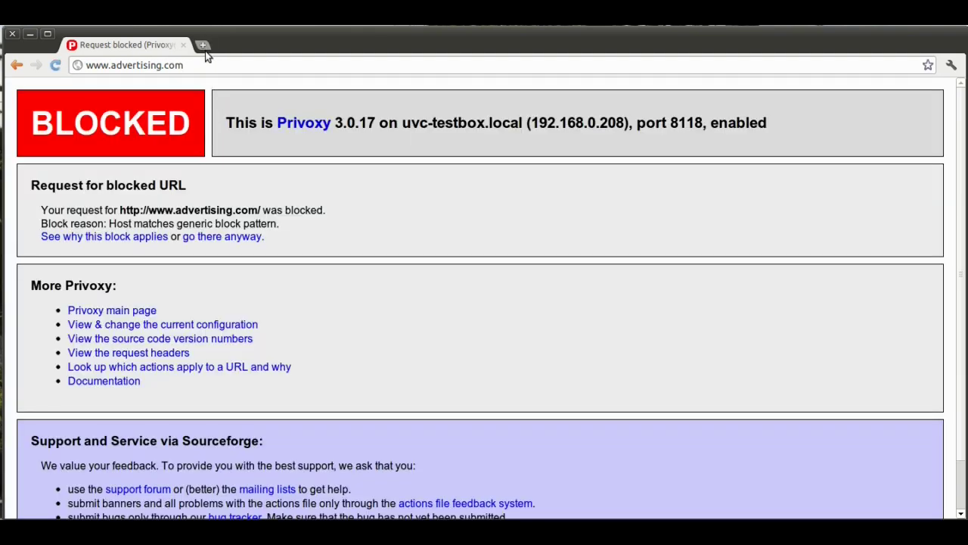
left_click(211, 65)
type("w")
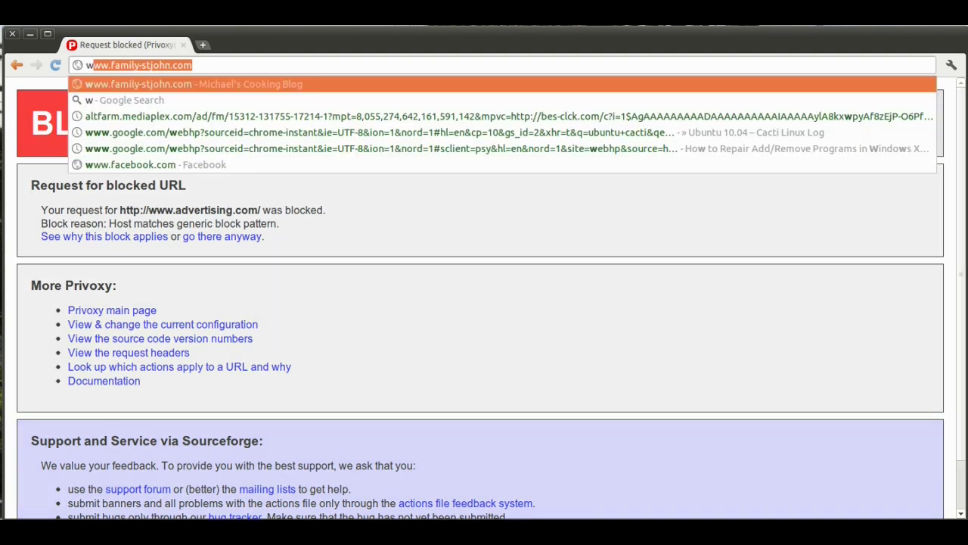
type("ww.cnn.com")
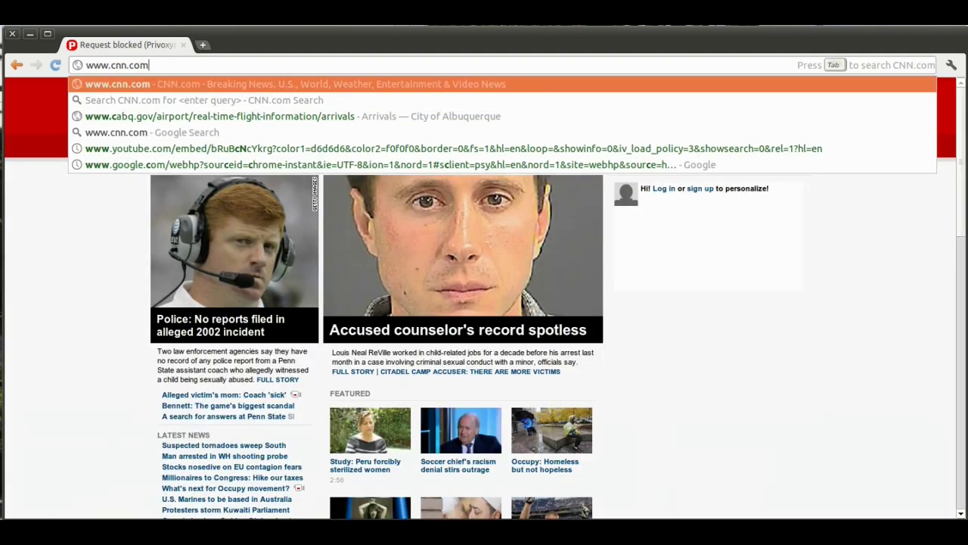
key("Return")
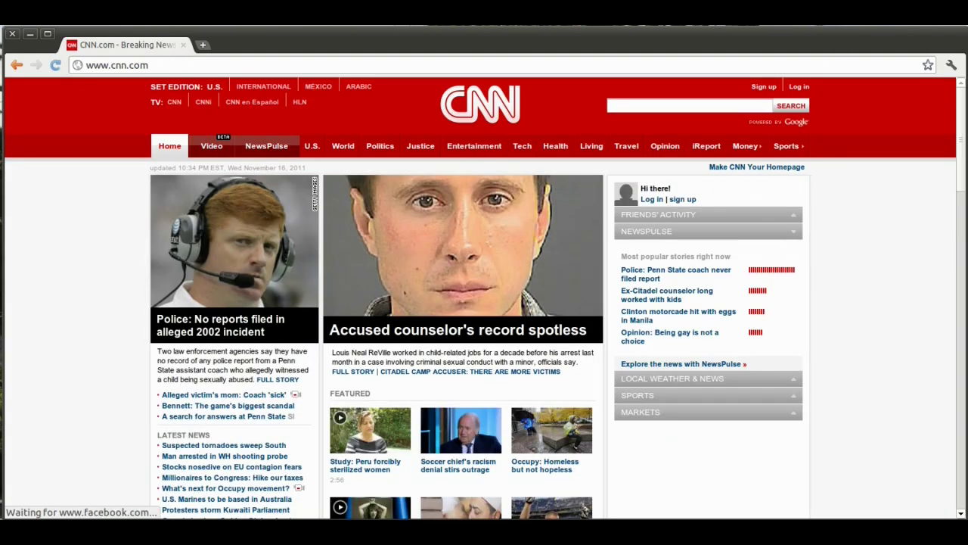